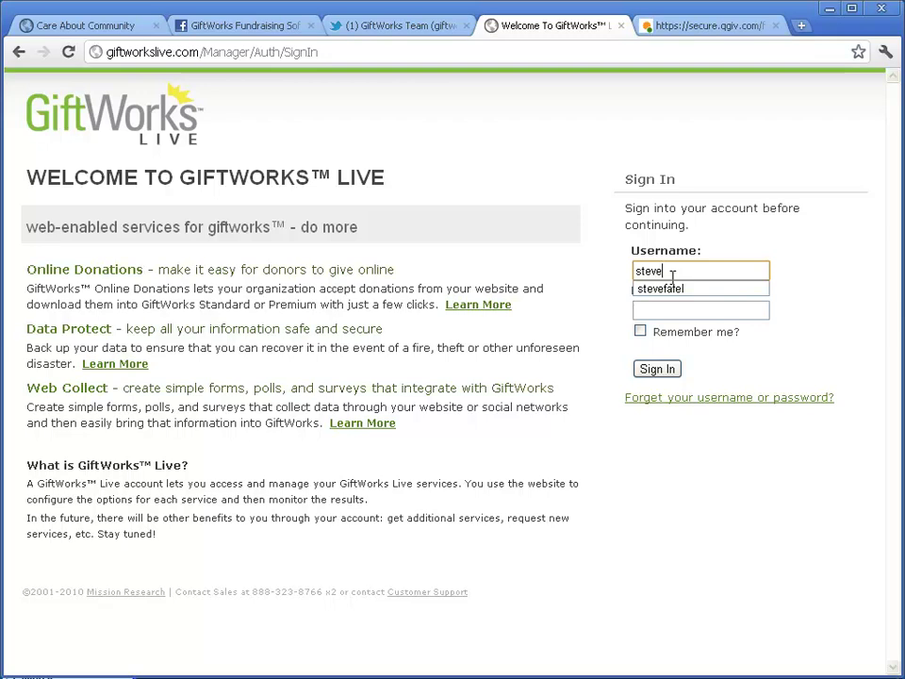
Step: Sign in to GiftWorks Live with the account username and password
{"action": "type", "text": "el"}
{"action": "key", "text": "Tab"}
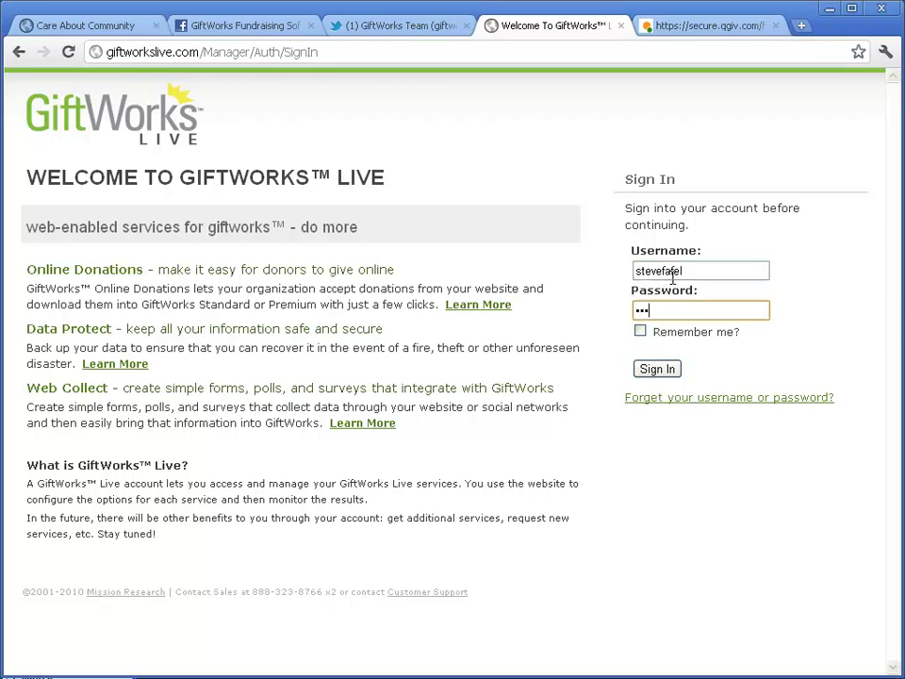
{"action": "left_click", "coordinate": [663, 369]}
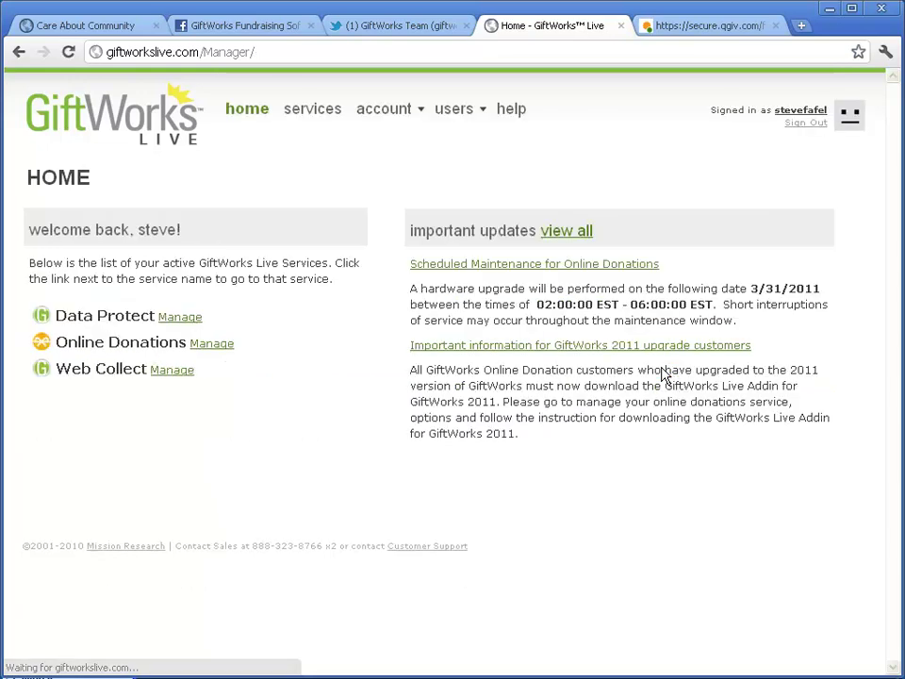
Step: Open the Online Donations service and set its transactions list to show all dates
{"action": "left_click", "coordinate": [212, 344]}
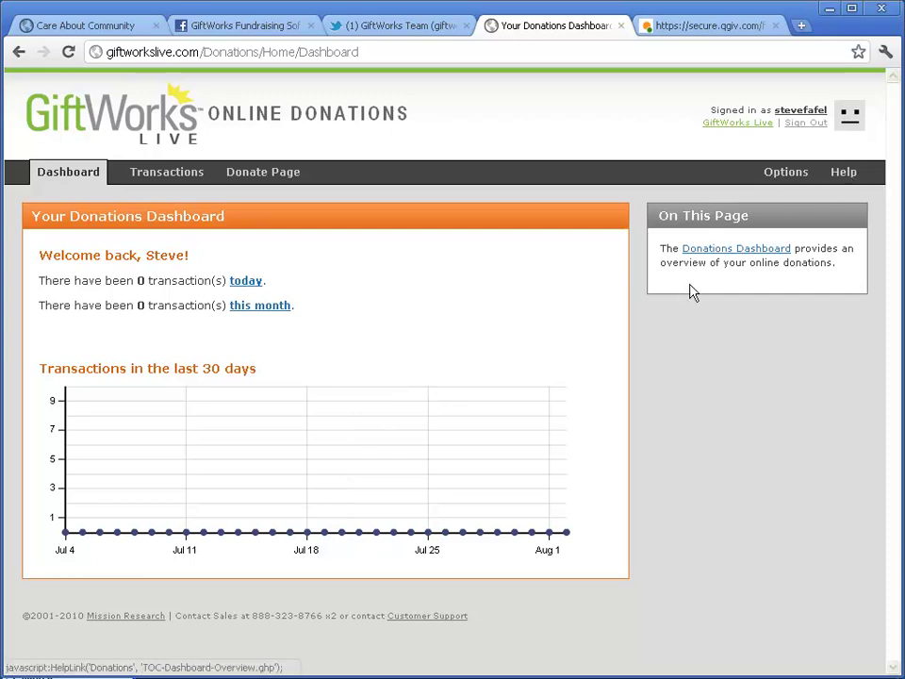
{"action": "left_click", "coordinate": [162, 180]}
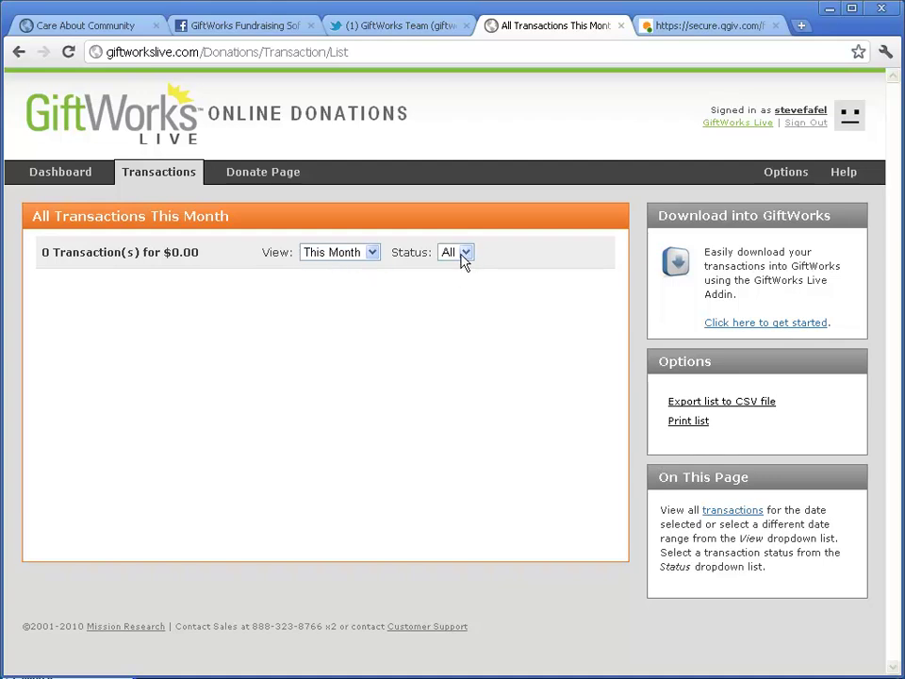
{"action": "left_click", "coordinate": [372, 258]}
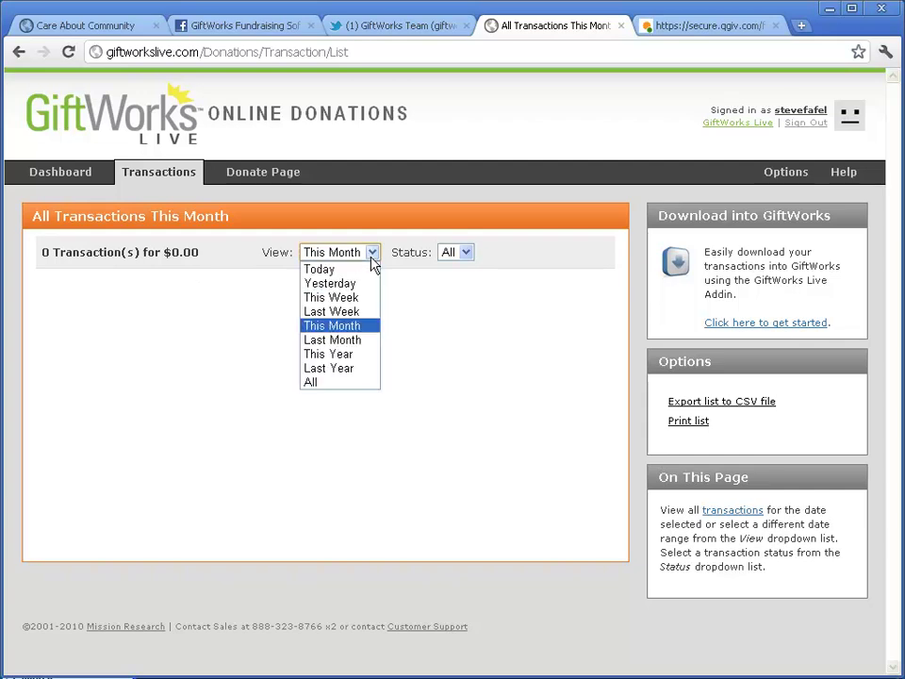
{"action": "left_click", "coordinate": [326, 382]}
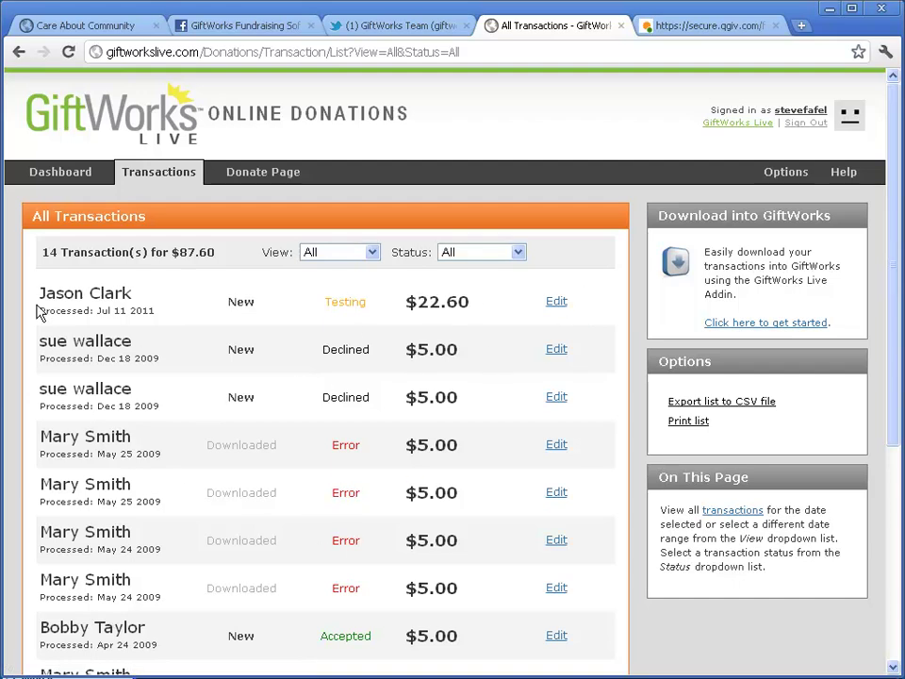
Step: Examine the transactions list for each donation's processed date, download state, payment status, amount and edit link
{"action": "left_click_drag", "start_coordinate": [62, 312], "coordinate": [145, 313]}
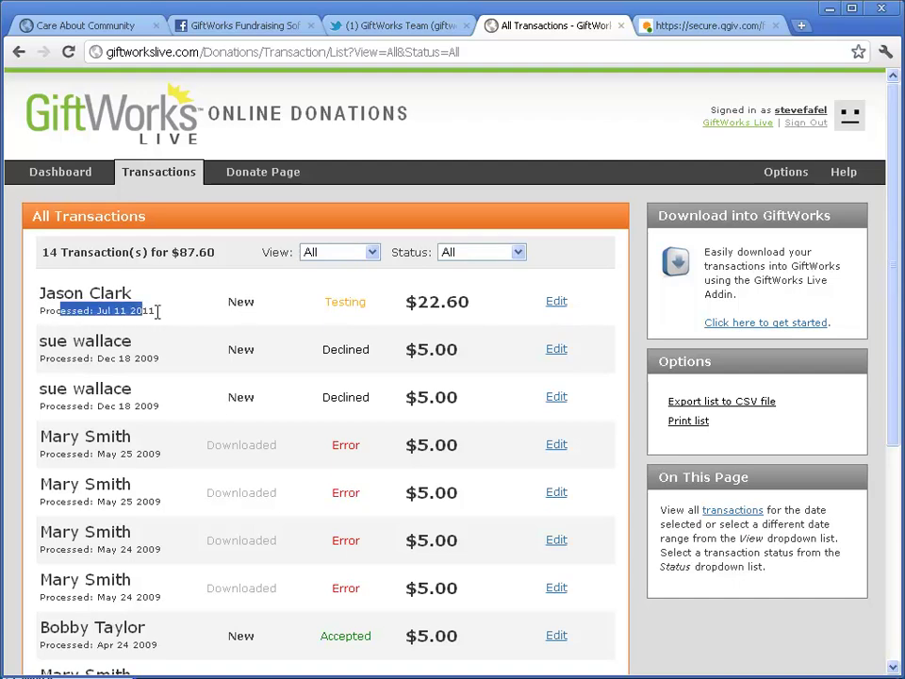
{"action": "double_click", "coordinate": [234, 302]}
{"action": "left_click", "coordinate": [235, 300]}
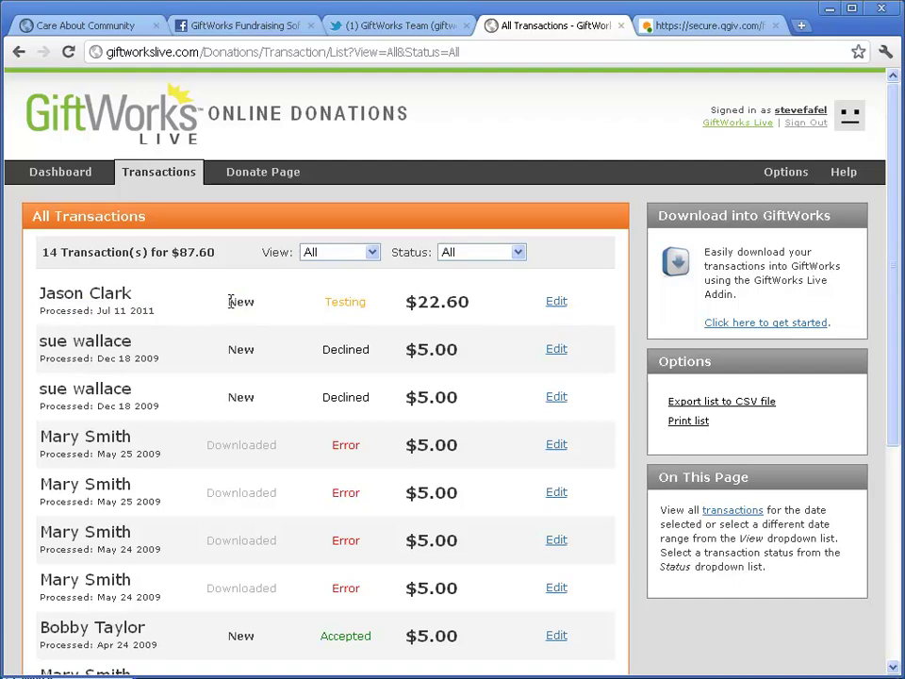
{"action": "double_click", "coordinate": [229, 302]}
{"action": "left_click_drag", "start_coordinate": [327, 299], "coordinate": [371, 301]}
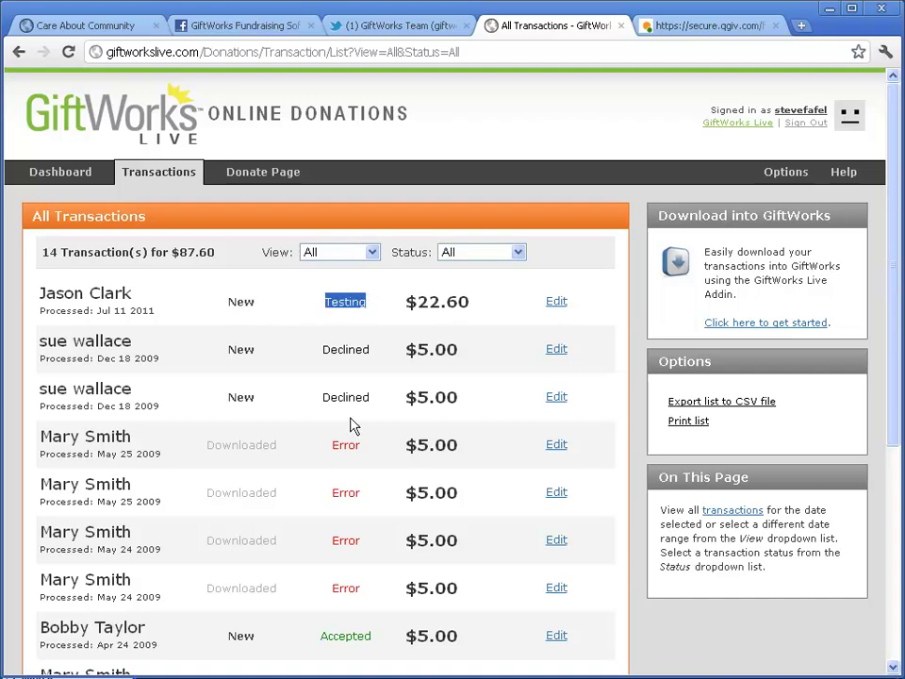
{"action": "double_click", "coordinate": [340, 353]}
{"action": "left_click", "coordinate": [335, 394]}
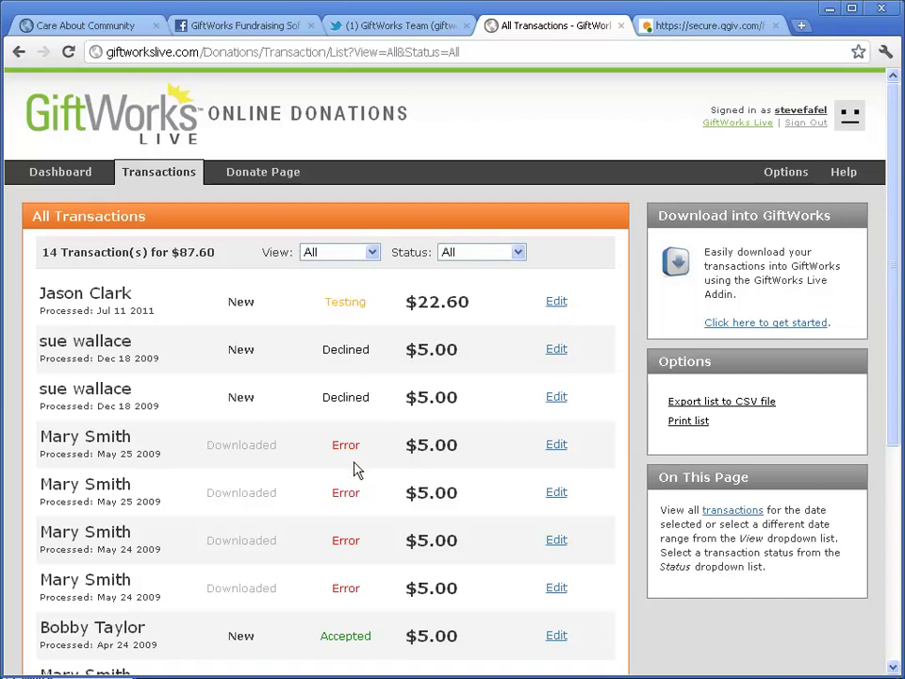
{"action": "scroll", "coordinate": [340, 522], "scroll_direction": "down", "scroll_amount": 2}
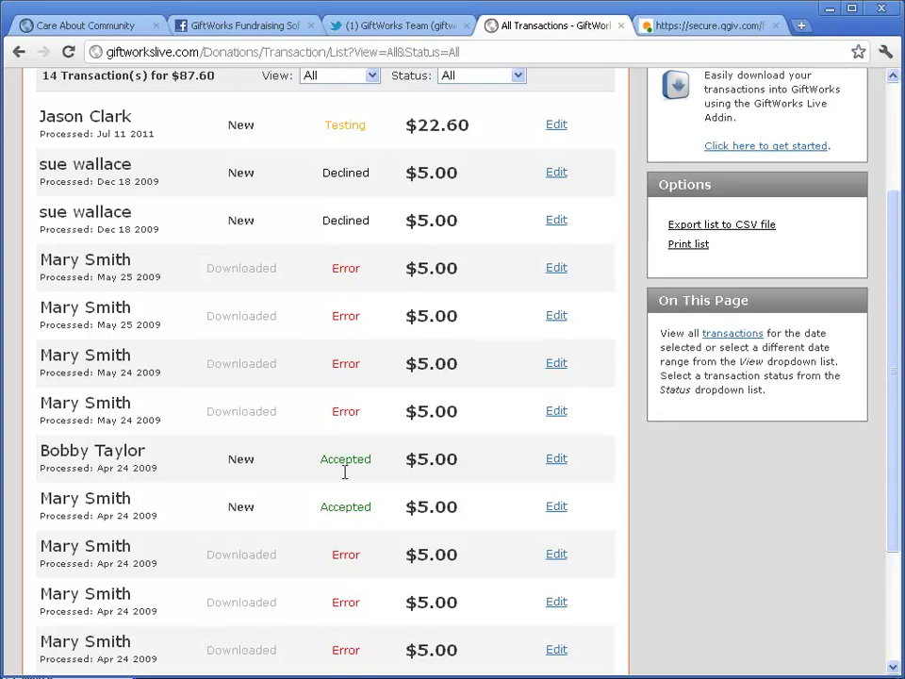
{"action": "scroll", "coordinate": [348, 491], "scroll_direction": "up", "scroll_amount": 2}
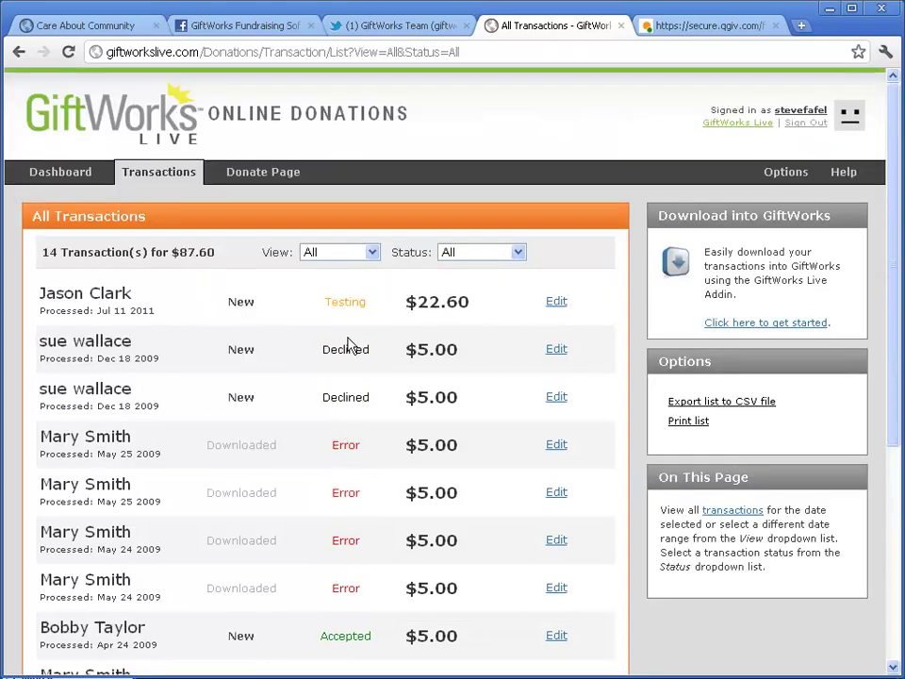
{"action": "triple_click", "coordinate": [474, 303]}
{"action": "left_click", "coordinate": [576, 310]}
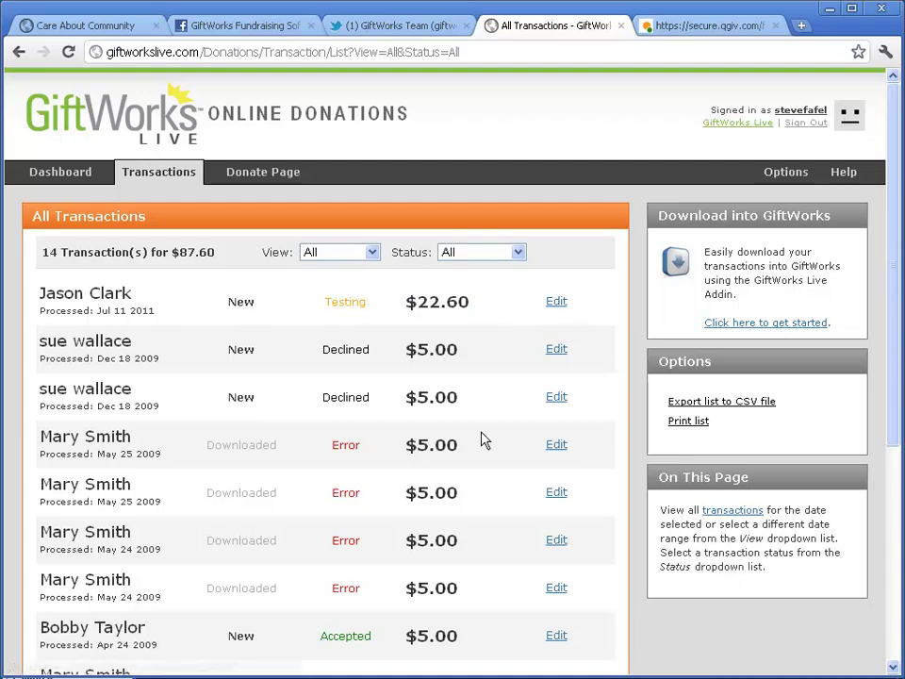
Step: Filter the transactions list by the Accepted status and look over the options for downloading, exporting and printing it
{"action": "left_click", "coordinate": [345, 257]}
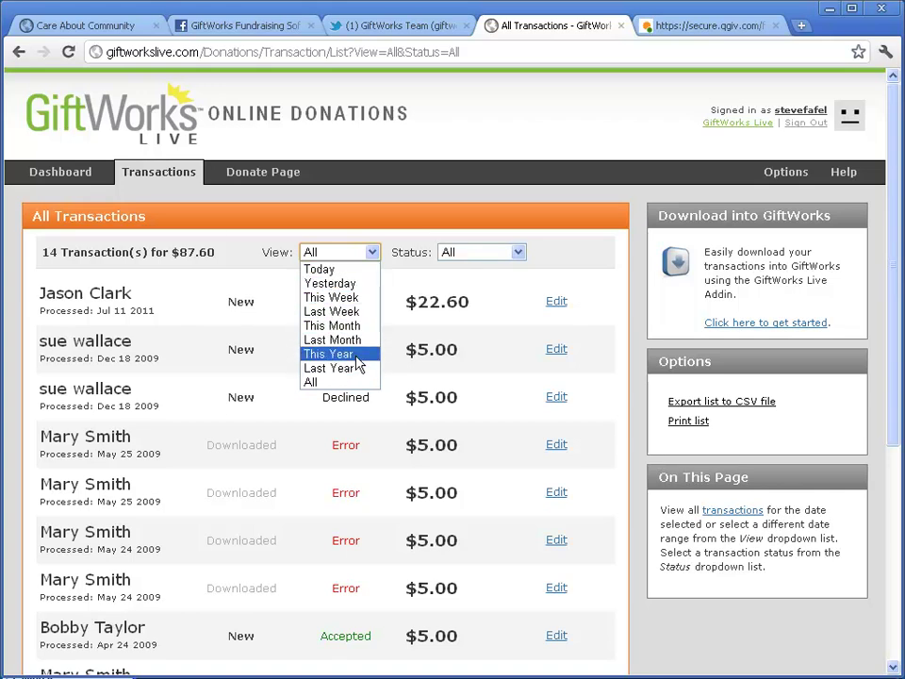
{"action": "left_click", "coordinate": [479, 255]}
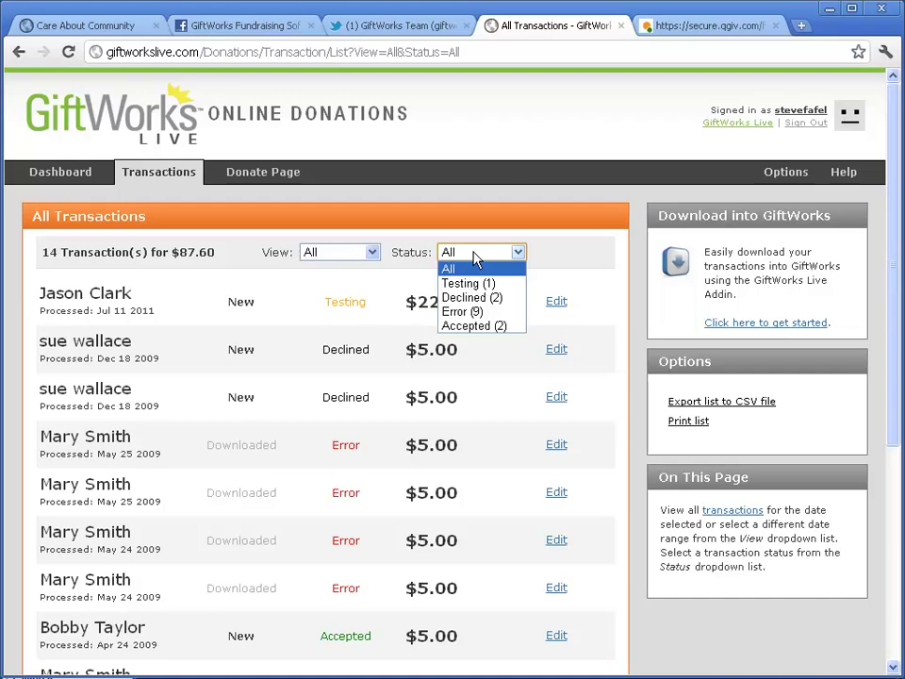
{"action": "left_click", "coordinate": [477, 326]}
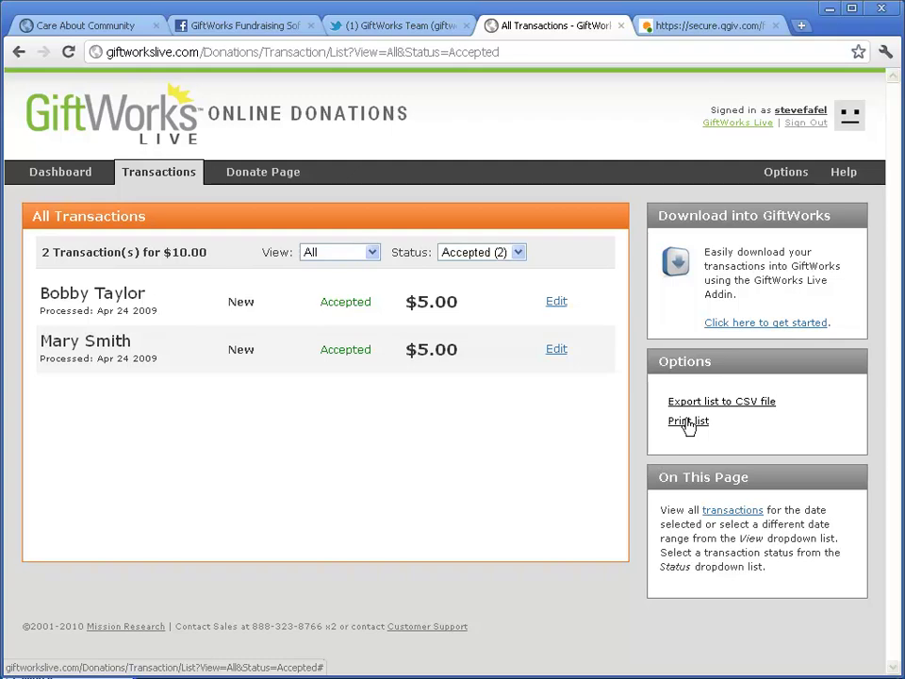
{"action": "left_click_drag", "start_coordinate": [660, 215], "coordinate": [844, 226]}
{"action": "left_click", "coordinate": [844, 228]}
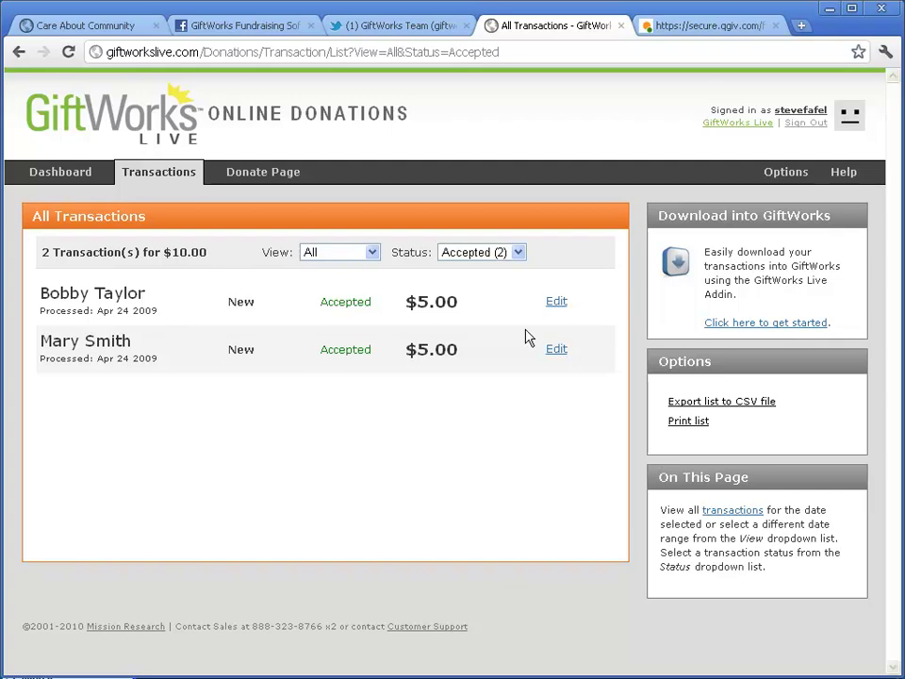
Step: Open the first accepted transaction and examine its details, download status, contact information, mailing list choice and payment information
{"action": "left_click", "coordinate": [556, 303]}
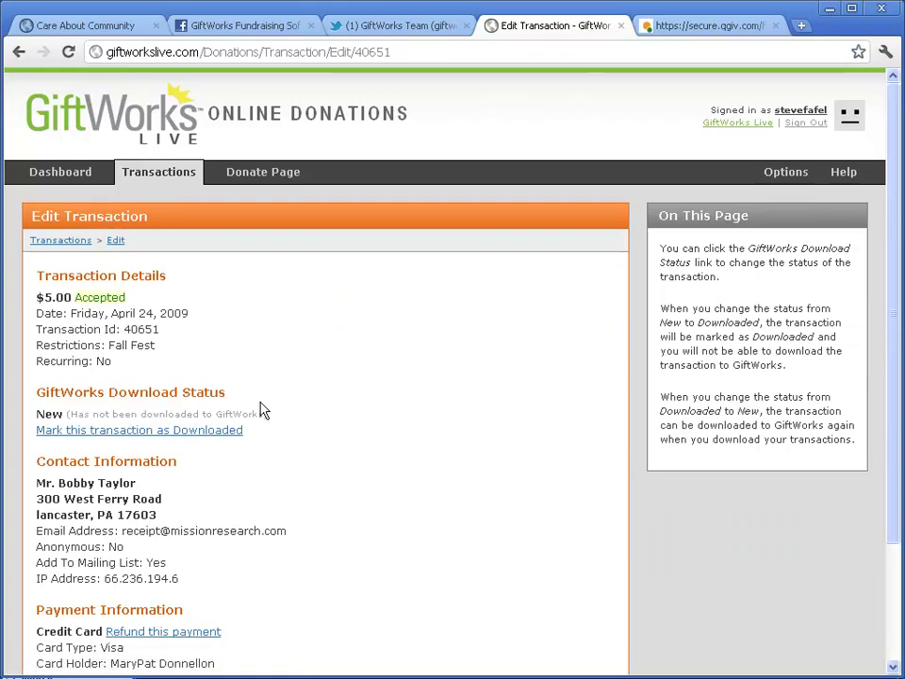
{"action": "scroll", "coordinate": [385, 424], "scroll_direction": "down", "scroll_amount": 1}
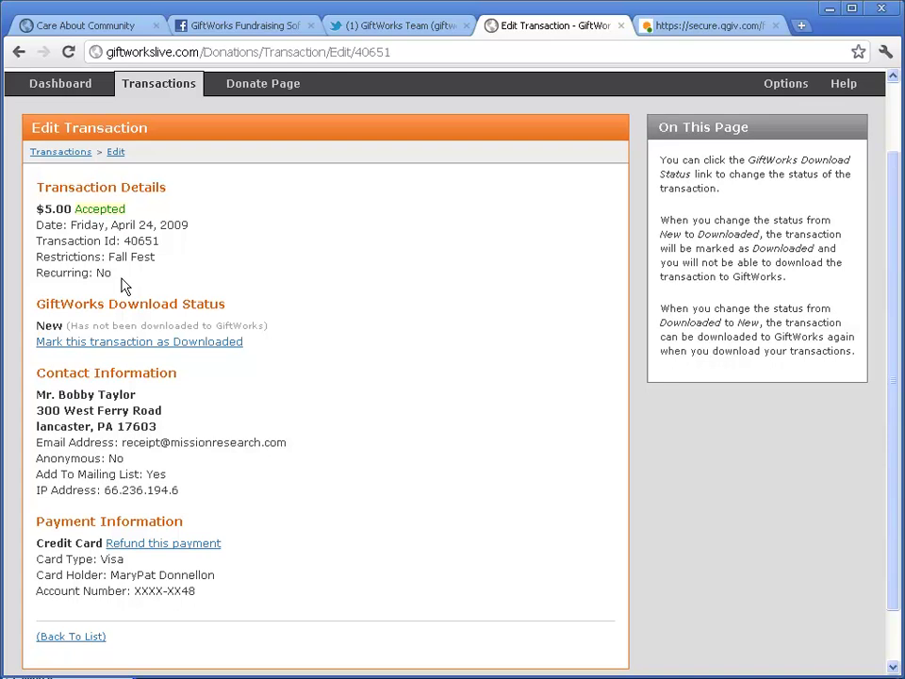
{"action": "left_click_drag", "start_coordinate": [35, 304], "coordinate": [234, 315]}
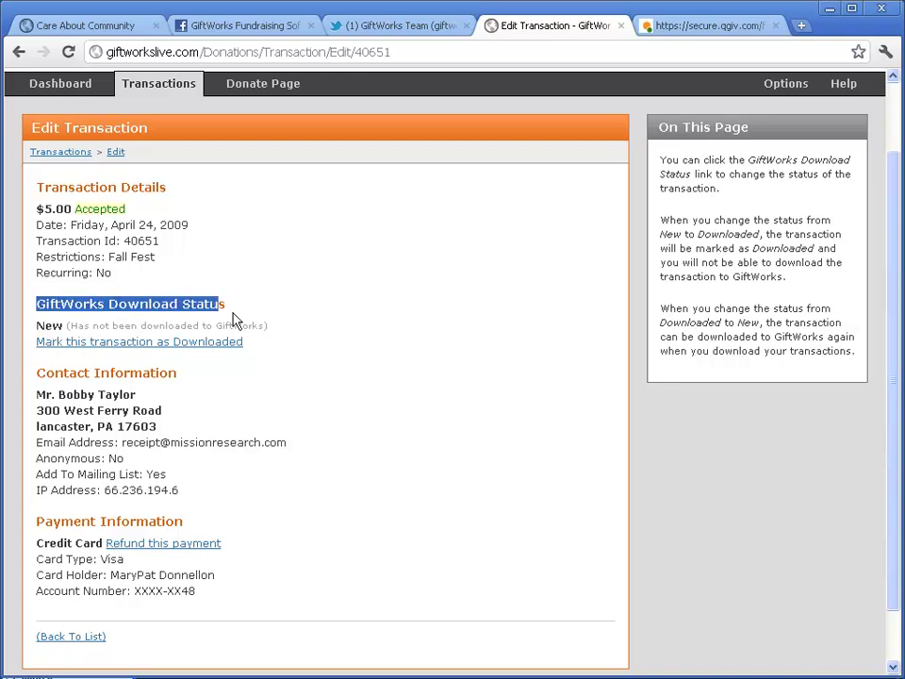
{"action": "double_click", "coordinate": [43, 325]}
{"action": "left_click_drag", "start_coordinate": [70, 325], "coordinate": [276, 325]}
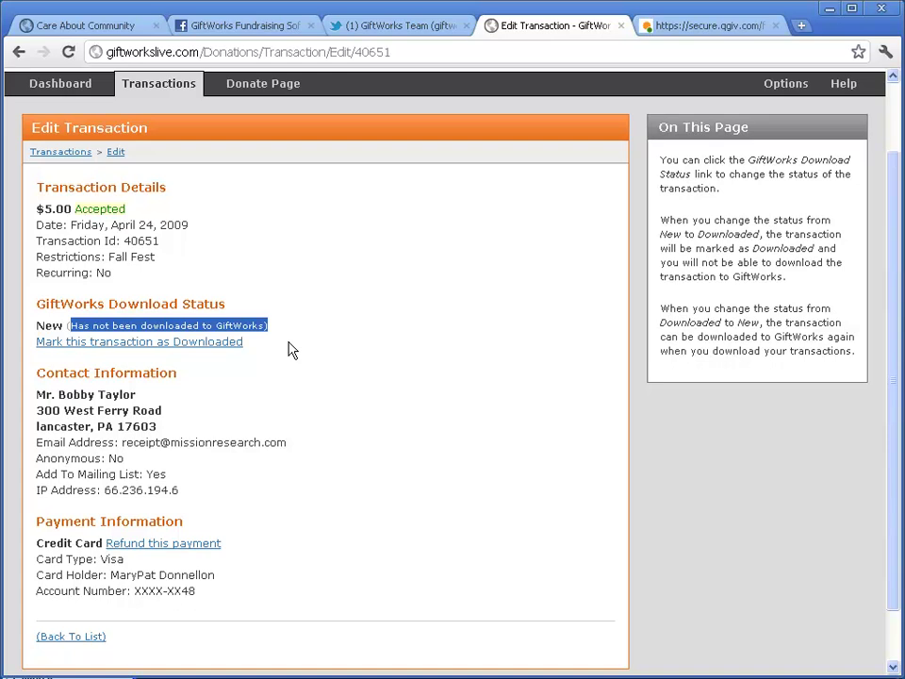
{"action": "left_click", "coordinate": [290, 345]}
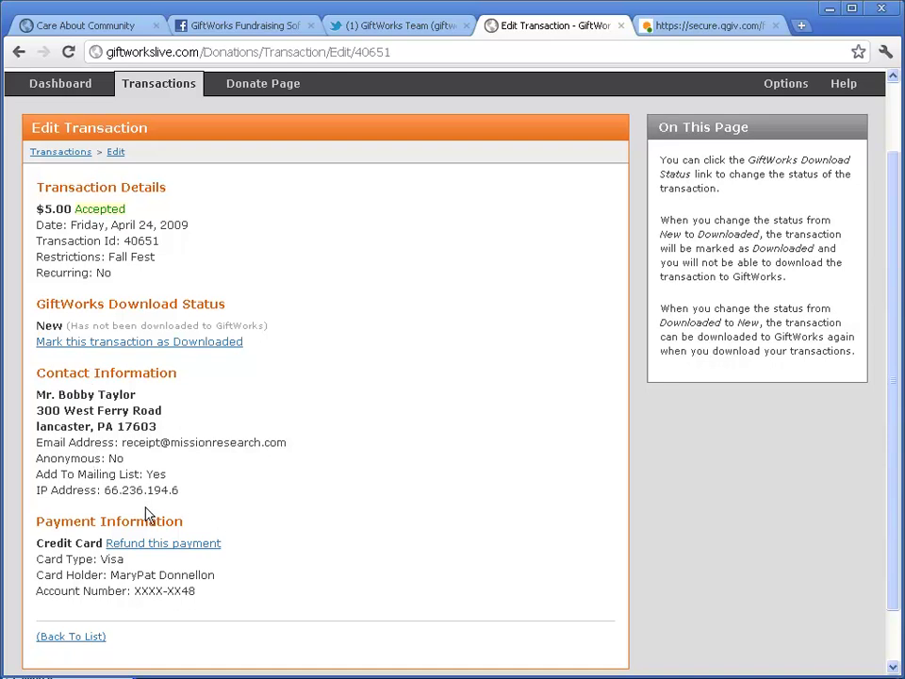
{"action": "left_click_drag", "start_coordinate": [40, 491], "coordinate": [196, 501]}
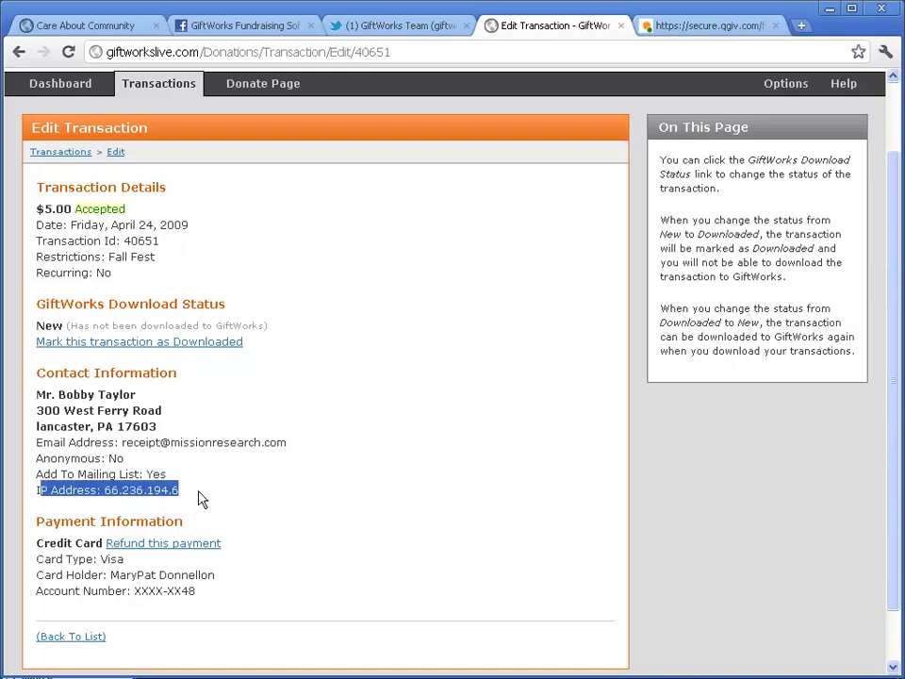
{"action": "left_click", "coordinate": [211, 500]}
{"action": "scroll", "coordinate": [211, 500], "scroll_direction": "down", "scroll_amount": 1}
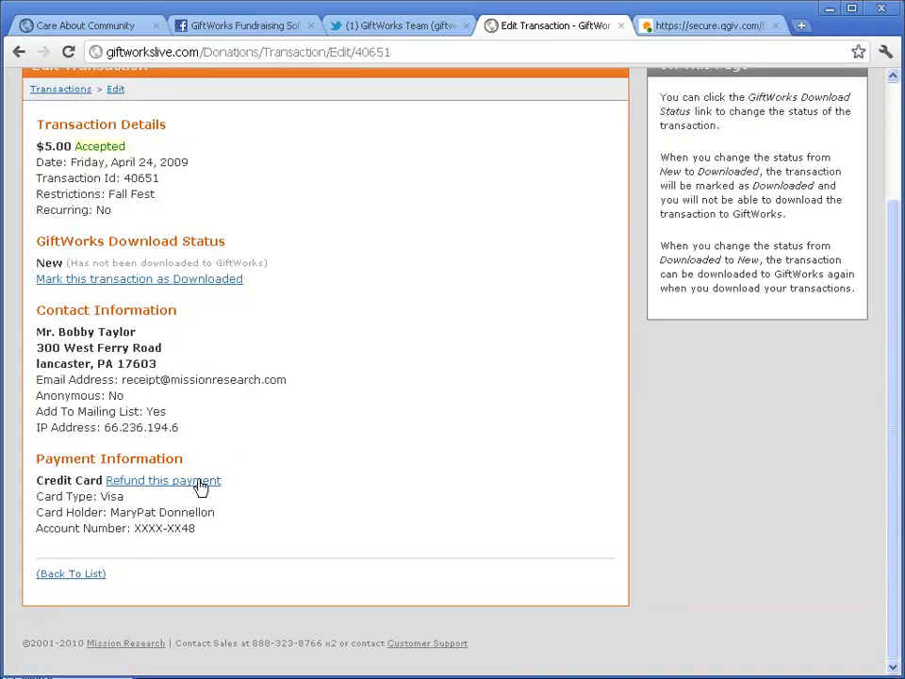
{"action": "double_click", "coordinate": [163, 411]}
{"action": "scroll", "coordinate": [410, 284], "scroll_direction": "up", "scroll_amount": 2}
{"action": "scroll", "coordinate": [413, 286], "scroll_direction": "up", "scroll_amount": 1}
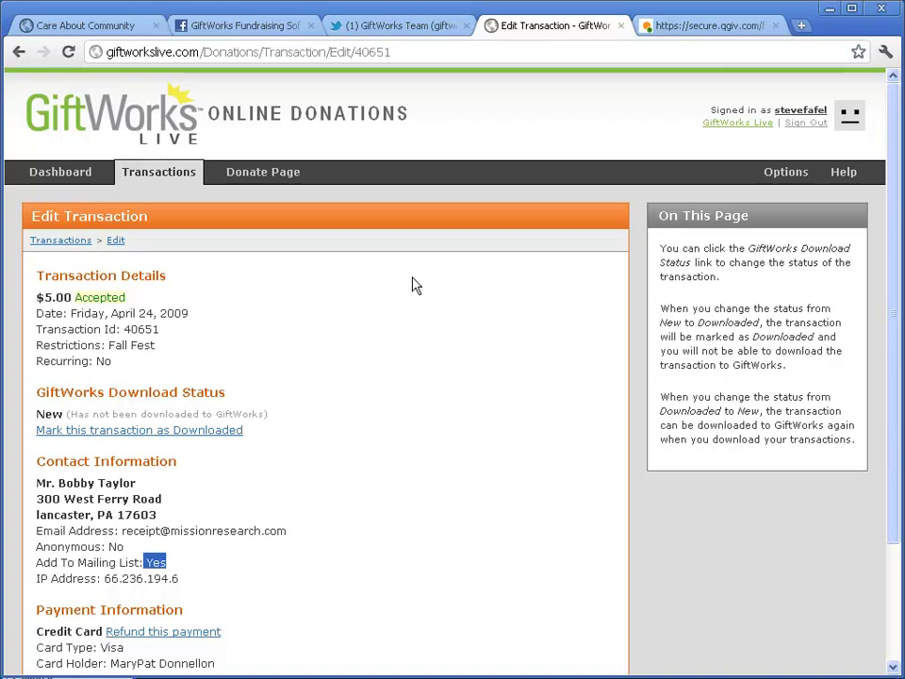
Step: Leave the transaction and open the Recurring Payments page in the Online Donations options
{"action": "left_click", "coordinate": [74, 243]}
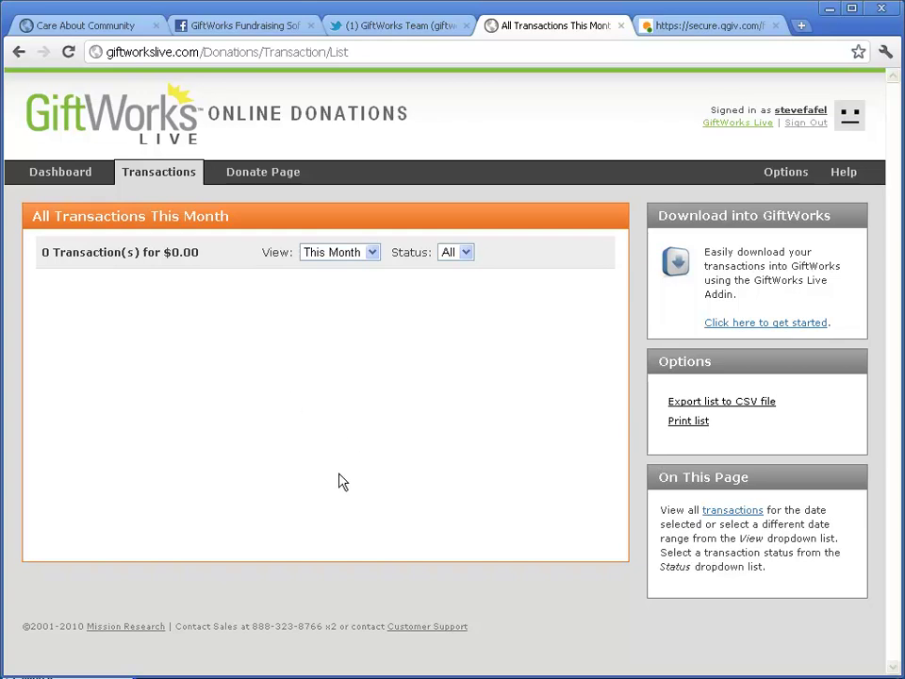
{"action": "left_click", "coordinate": [791, 172]}
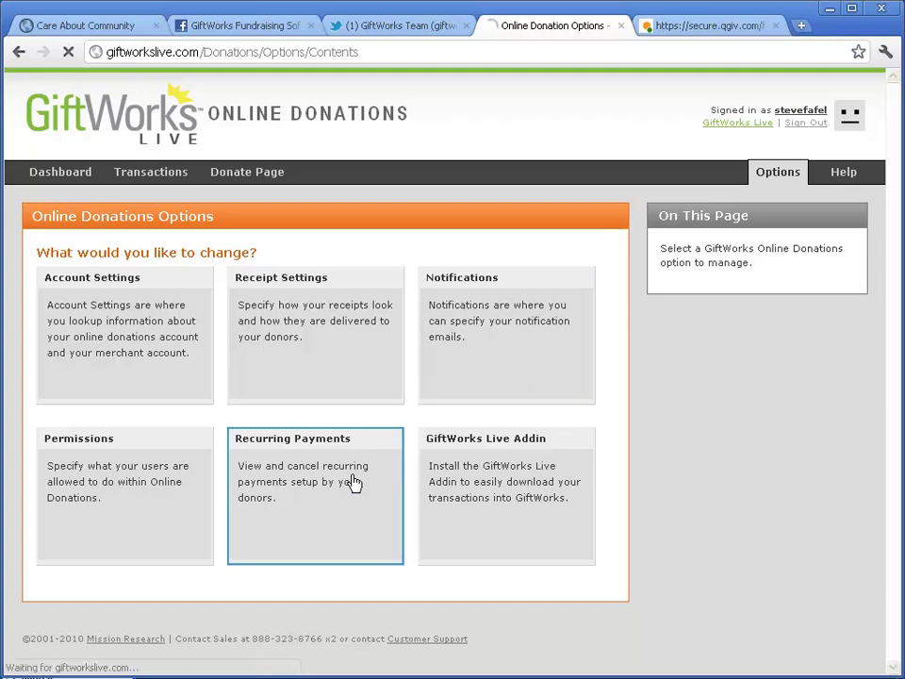
{"action": "left_click", "coordinate": [353, 483]}
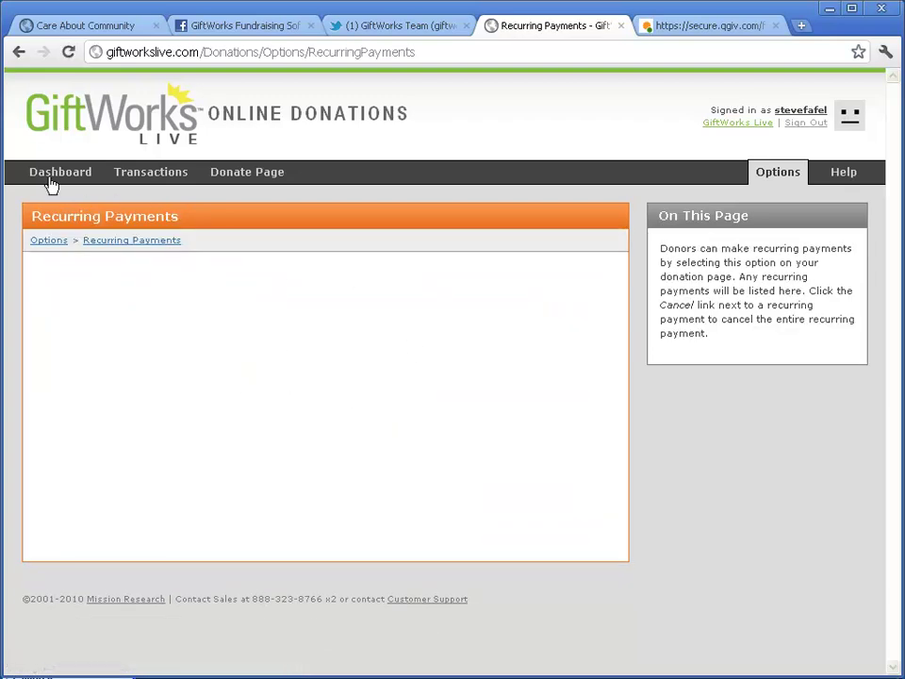
Step: Return to the transactions list and set its date range to All
{"action": "left_click", "coordinate": [156, 179]}
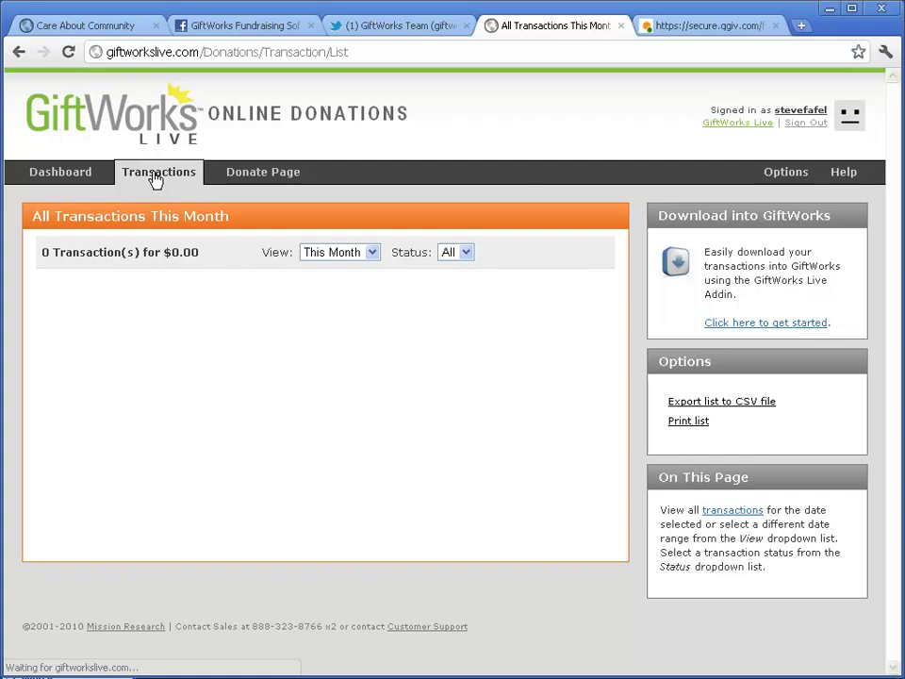
{"action": "left_click", "coordinate": [370, 253]}
{"action": "left_click", "coordinate": [351, 382]}
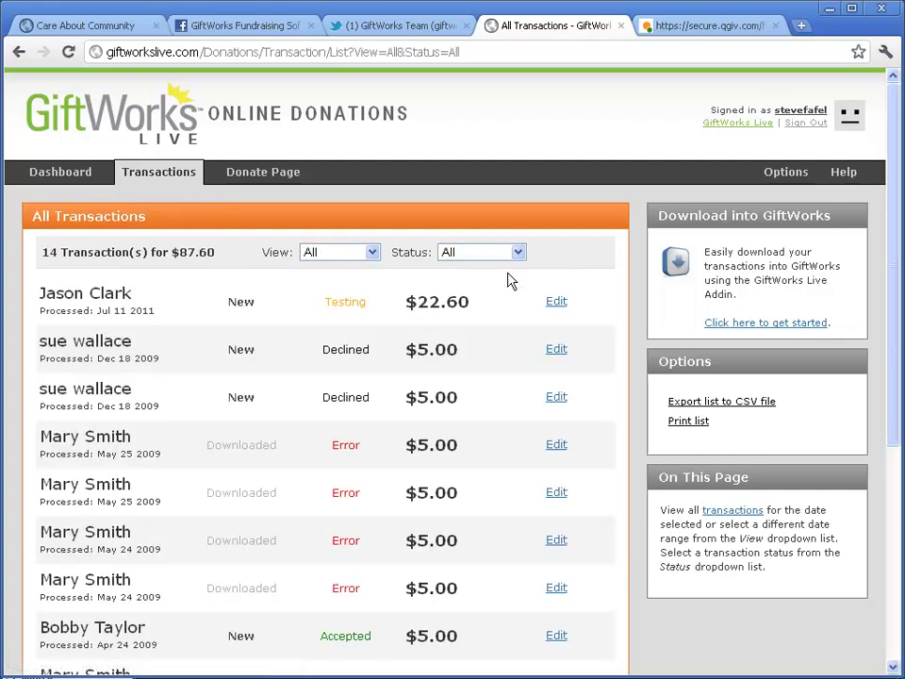
Step: Open the first declined transaction, examine its error information and go back to the transactions list
{"action": "left_click", "coordinate": [557, 350]}
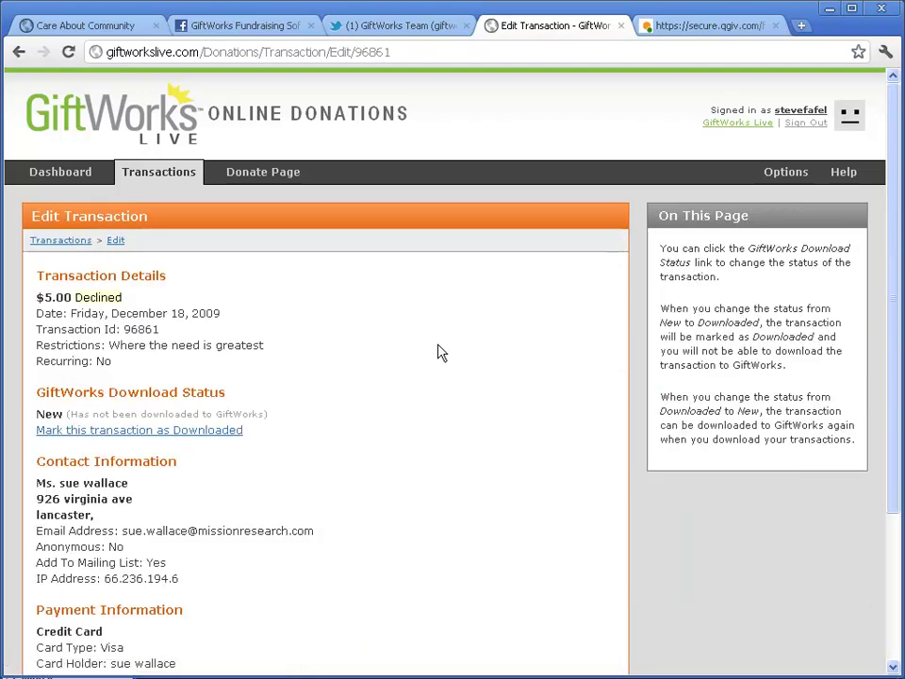
{"action": "scroll", "coordinate": [371, 407], "scroll_direction": "down", "scroll_amount": 3}
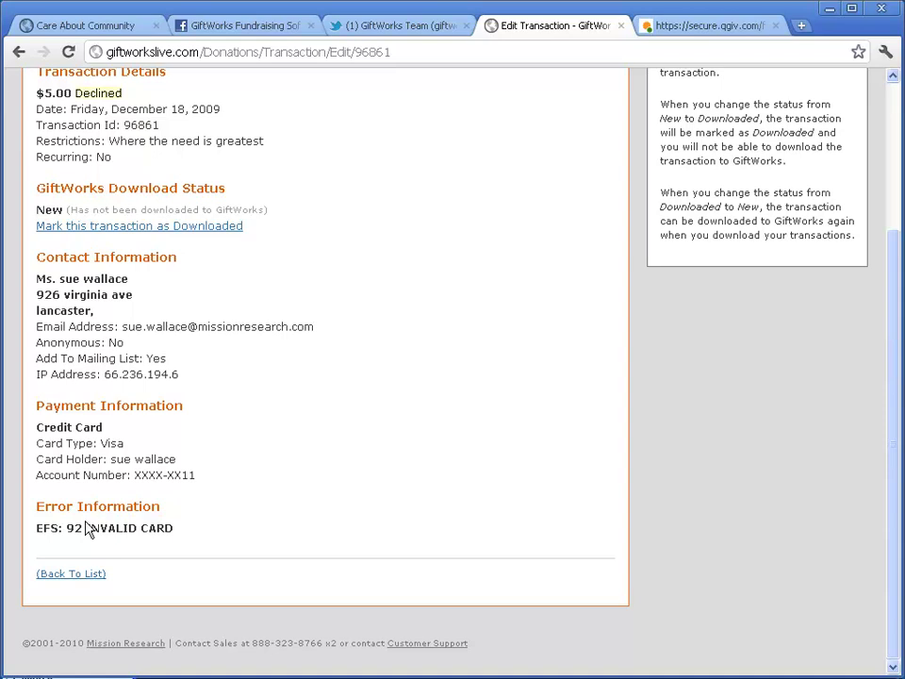
{"action": "left_click_drag", "start_coordinate": [37, 534], "coordinate": [172, 528]}
{"action": "left_click", "coordinate": [200, 529]}
{"action": "scroll", "coordinate": [198, 524], "scroll_direction": "up", "scroll_amount": 3}
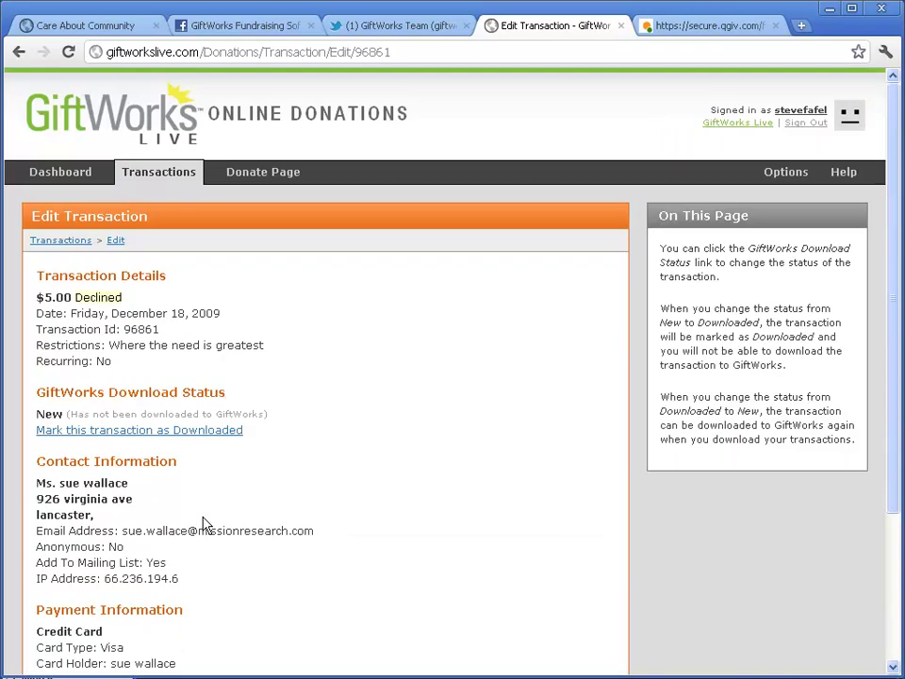
{"action": "left_click", "coordinate": [152, 180]}
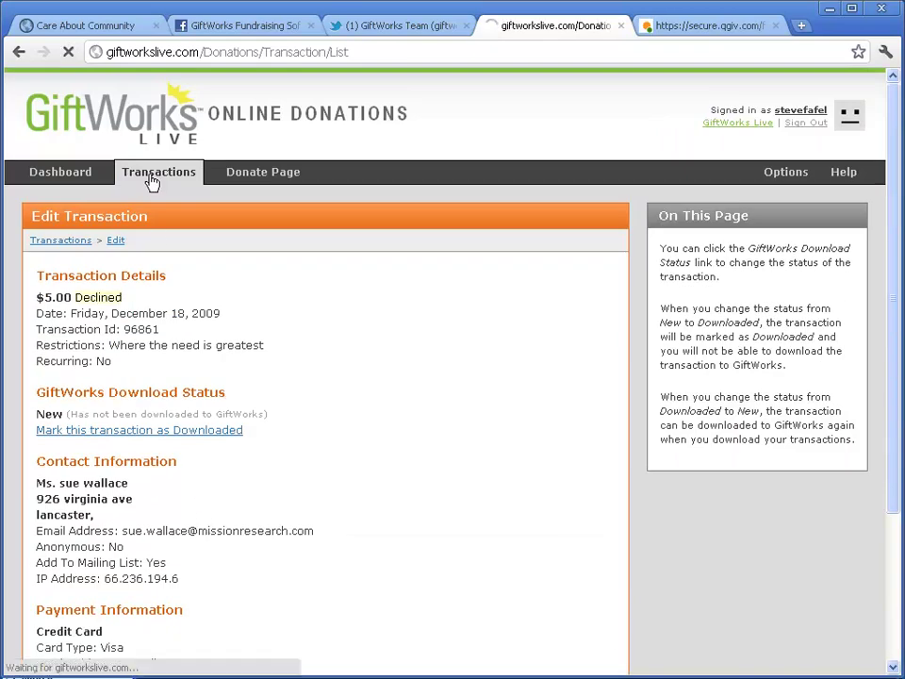